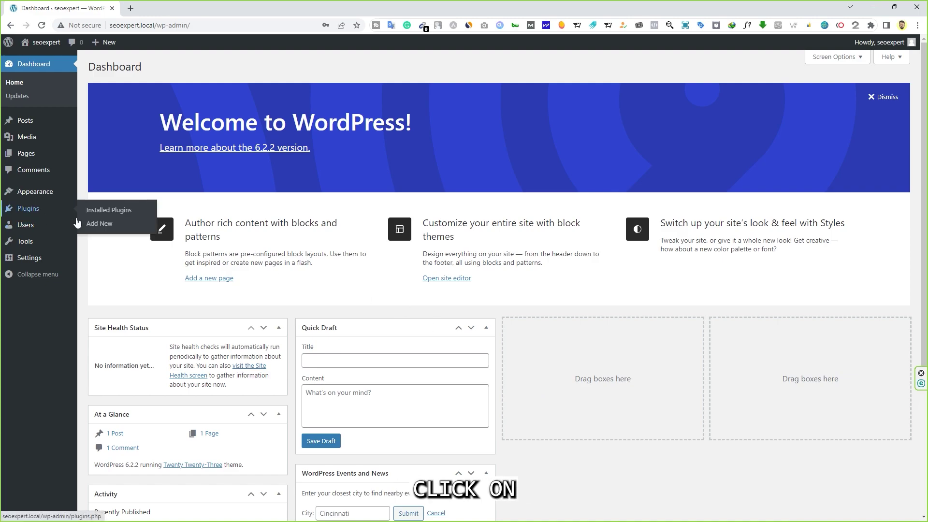
# Step: Search the plugin directory for 'all in one' from Plugins > Add New
pyautogui.click(100, 224)
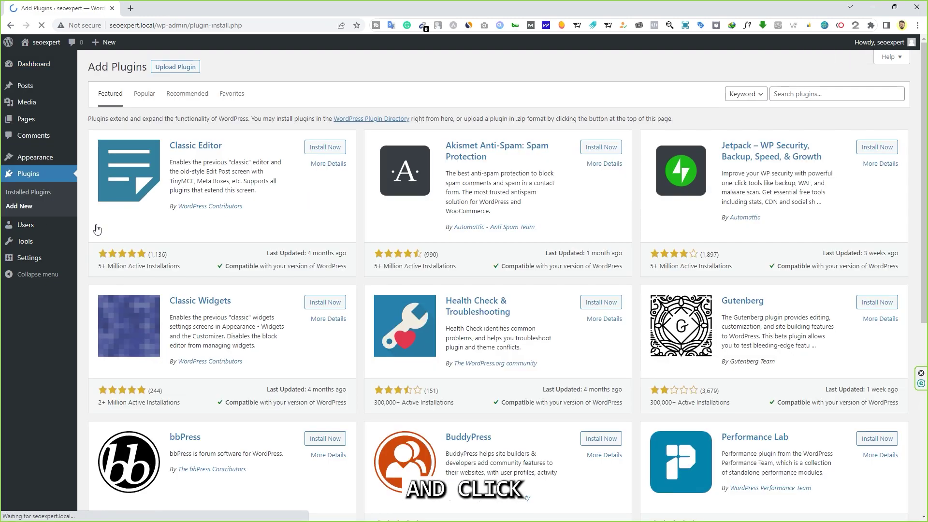
pyautogui.click(175, 67)
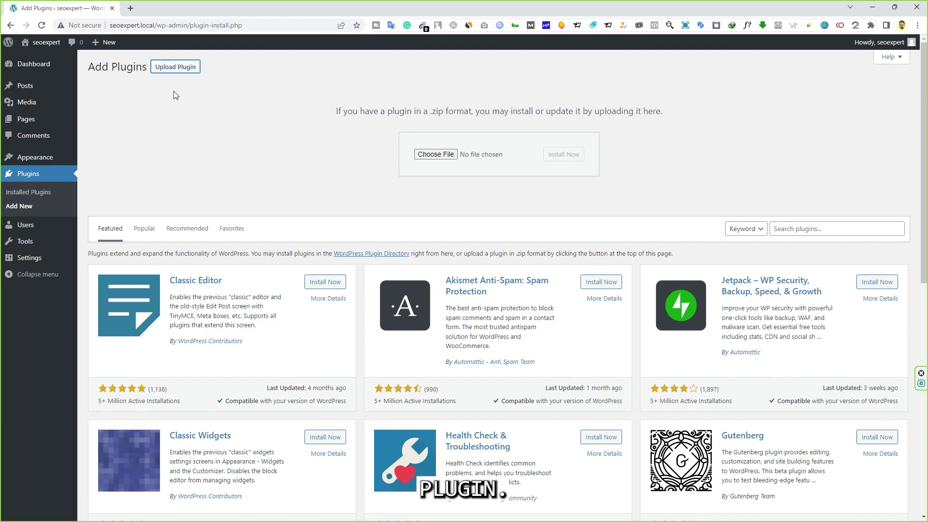
pyautogui.click(824, 229)
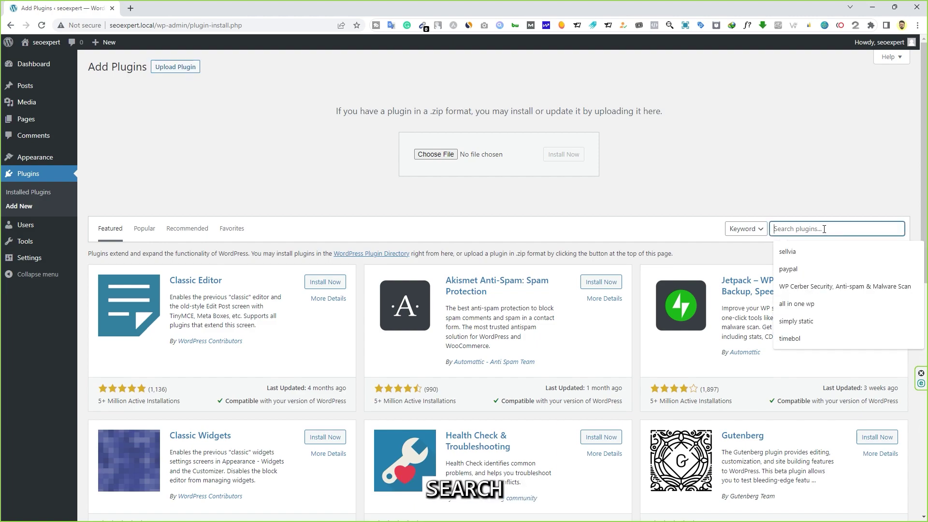
pyautogui.write('all in one')
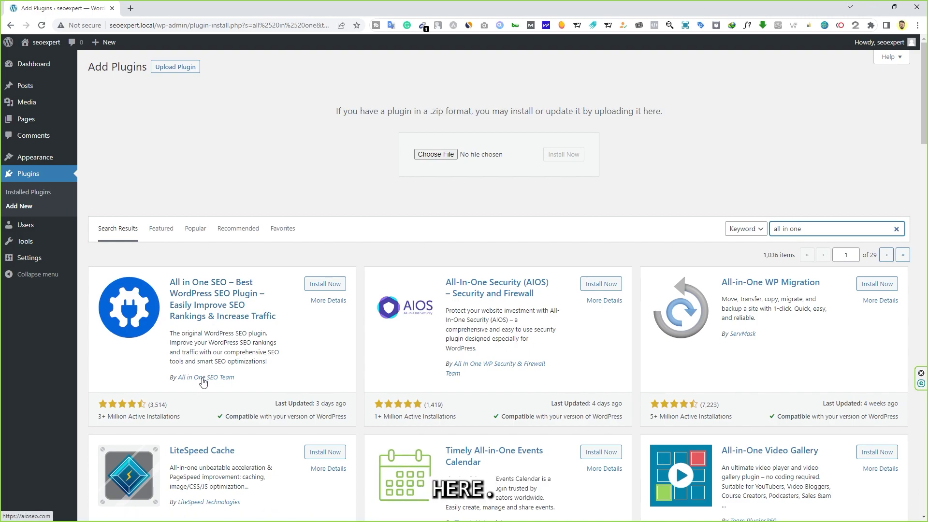
# Step: Visit the All in One SEO Team website and bring up its pricing page in a new tab
pyautogui.click(203, 377)
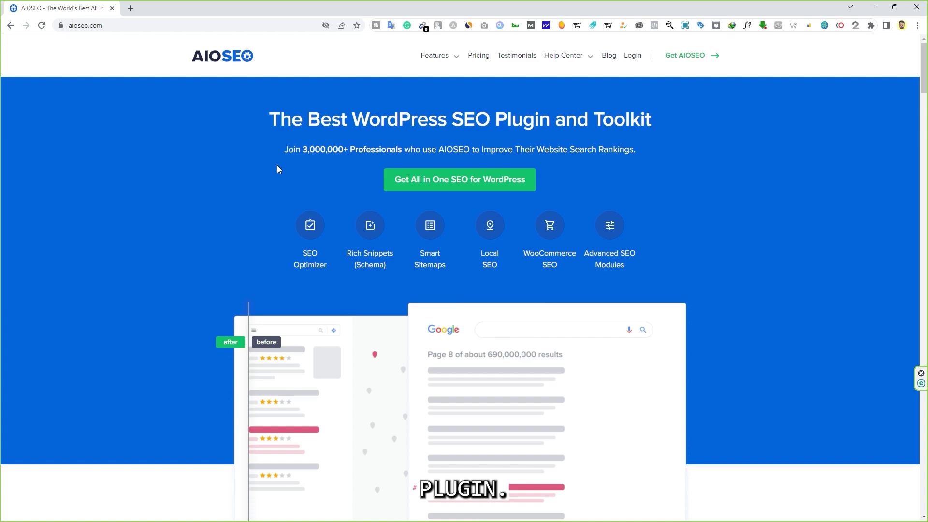
pyautogui.rightClick(437, 183)
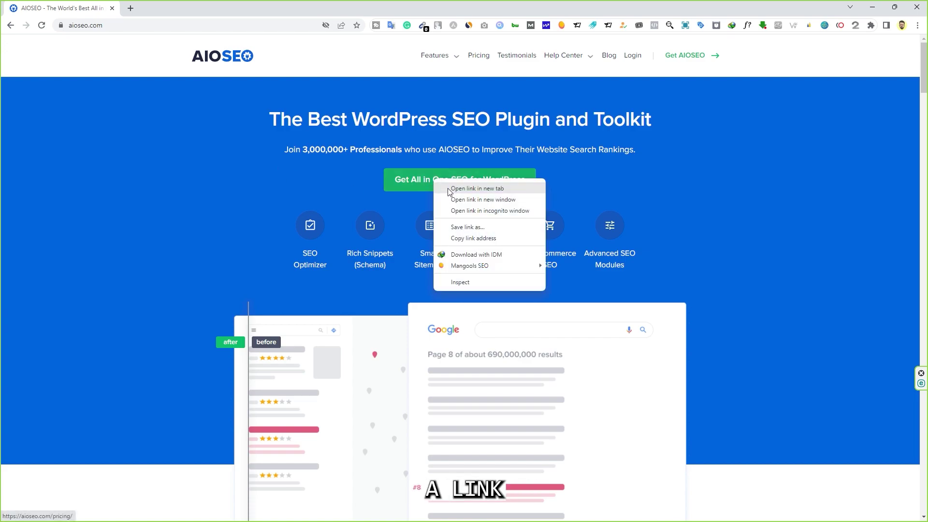
pyautogui.click(449, 191)
pyautogui.click(166, 8)
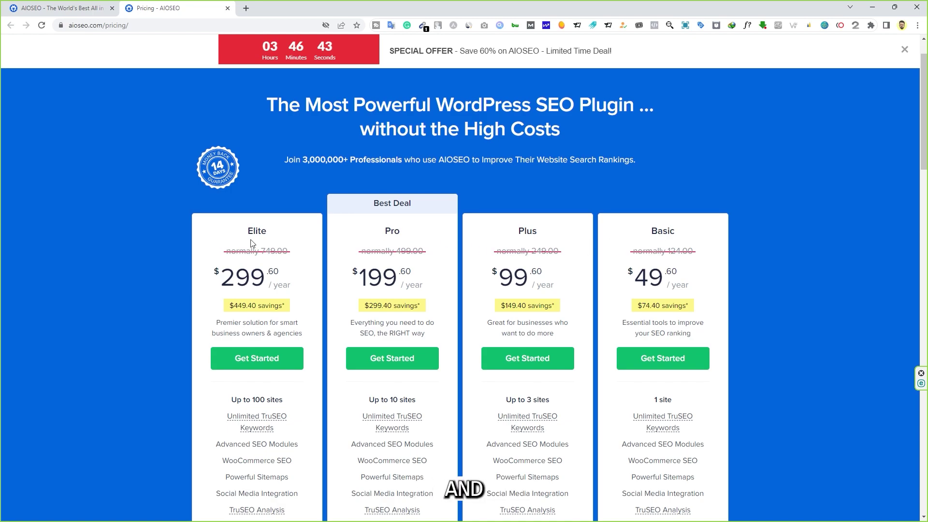
pyautogui.scroll(-3, 252, 242)
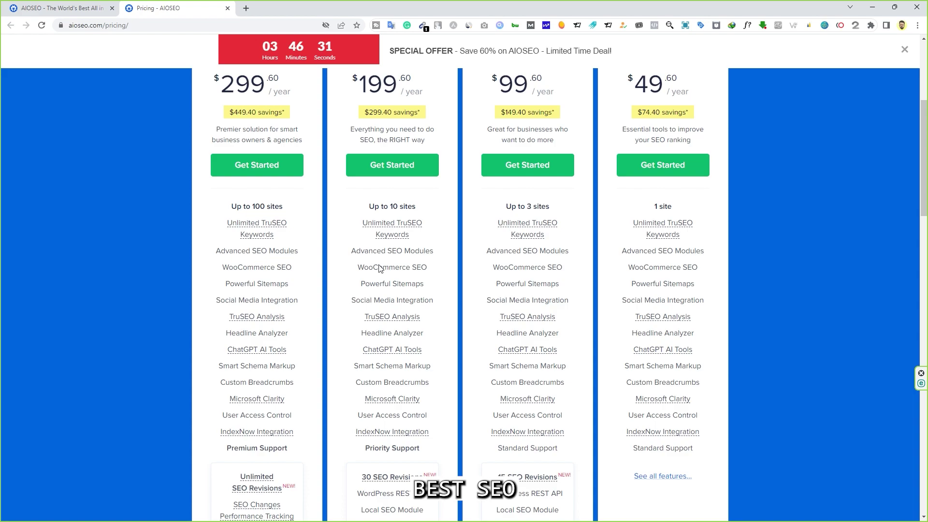
pyautogui.scroll(2, 379, 268)
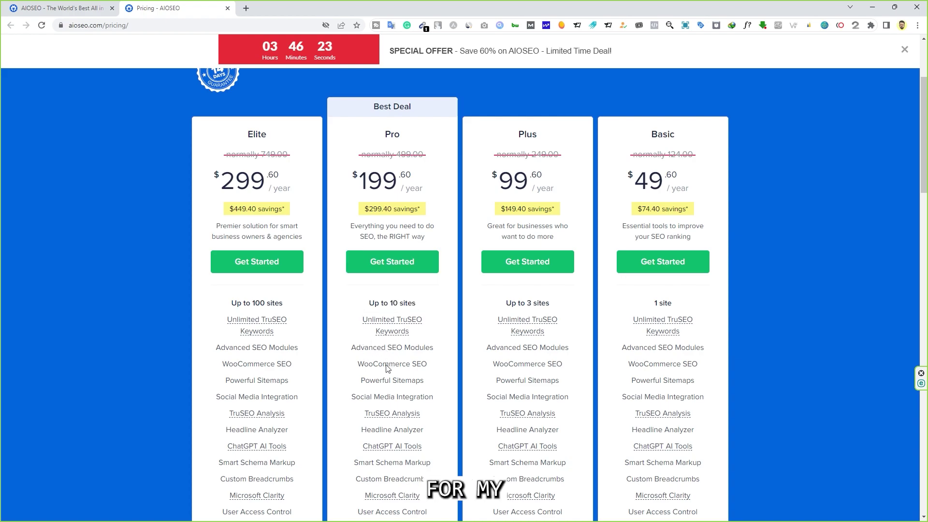
# Step: Review the pricing plans, highlighting the Plus plan's price
pyautogui.doubleClick(512, 181)
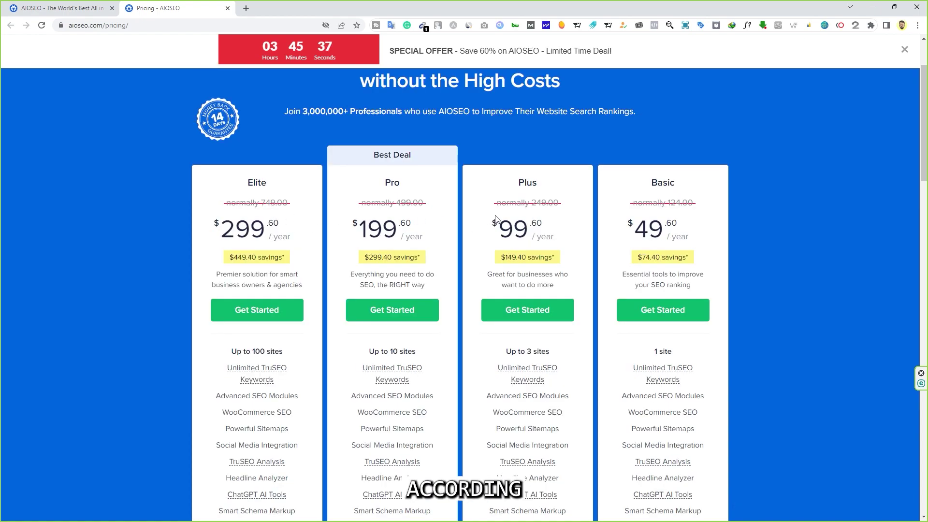
pyautogui.moveTo(514, 229); pyautogui.dragTo(535, 234)
pyautogui.click(536, 233)
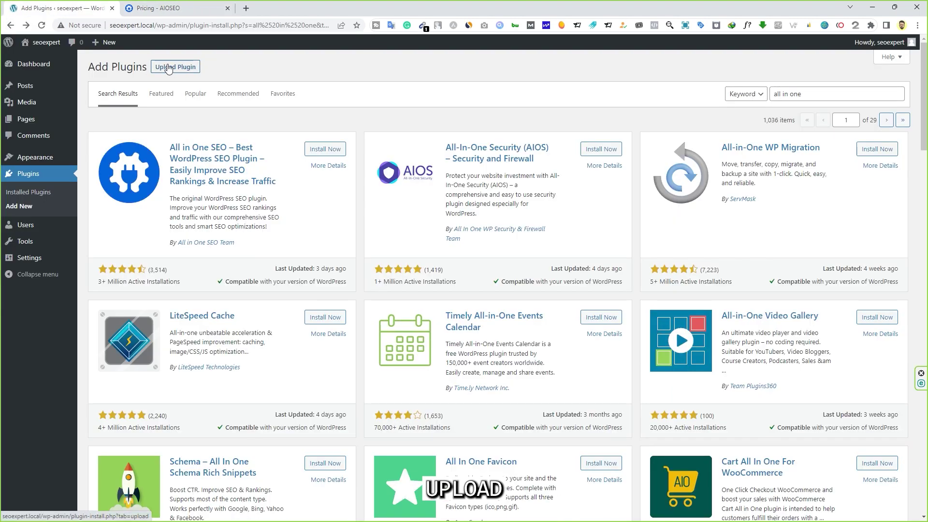
# Step: Upload aioseo-pro.zip, install and activate it, skipping the setup wizard to the dashboard
pyautogui.click(175, 67)
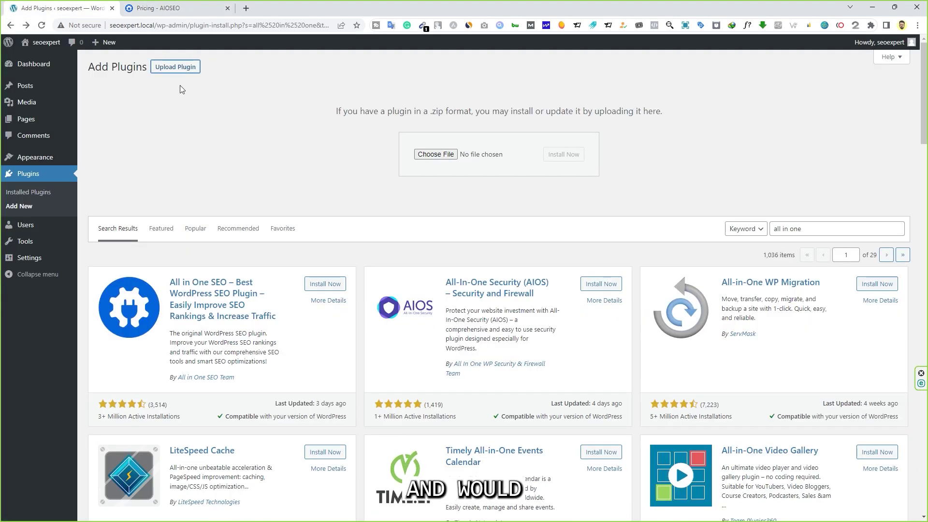
pyautogui.moveTo(439, 345); pyautogui.dragTo(445, 145)
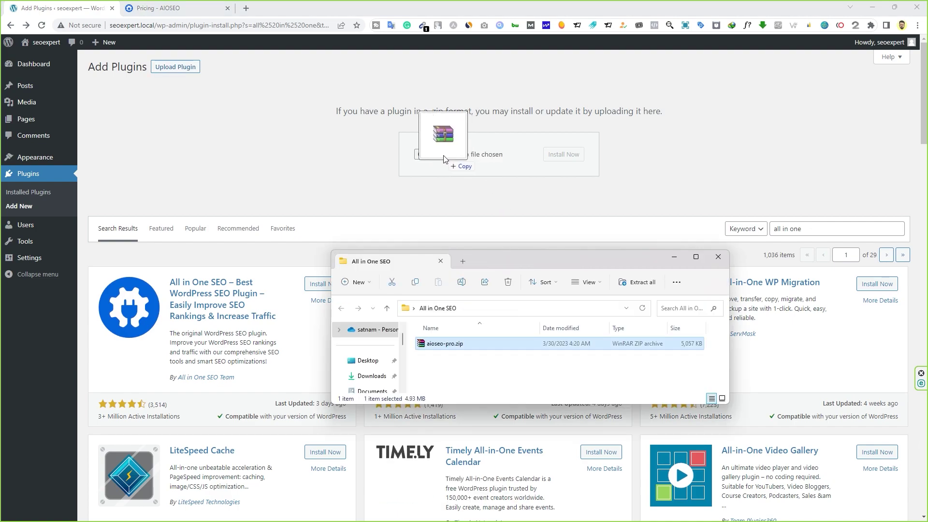
pyautogui.click(564, 154)
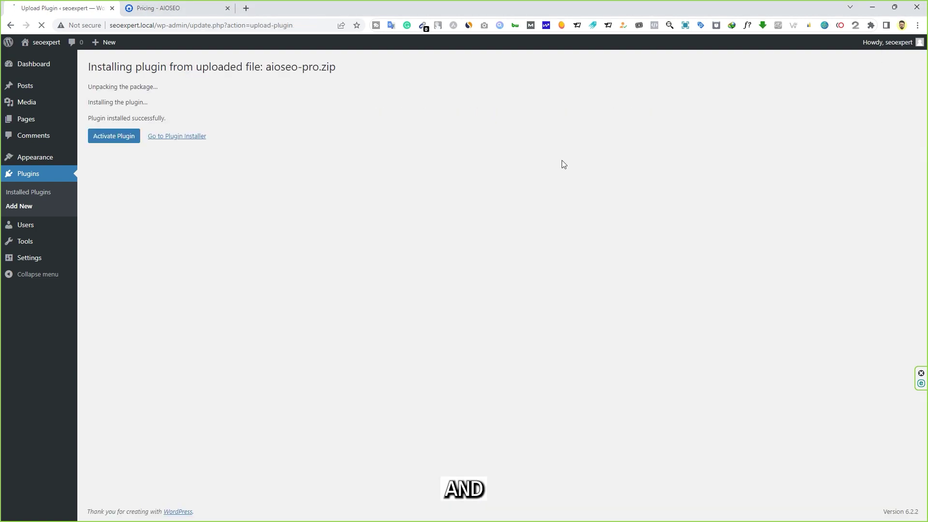
pyautogui.click(113, 136)
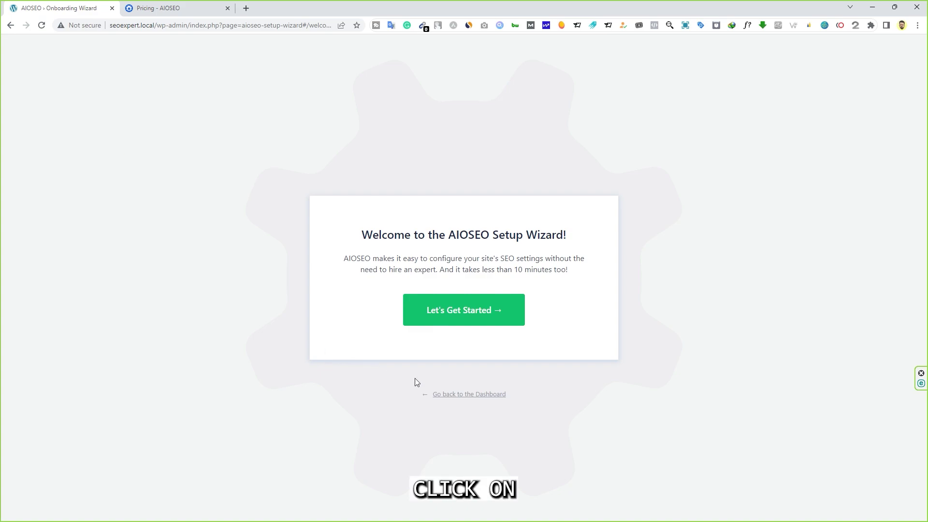
pyautogui.click(478, 396)
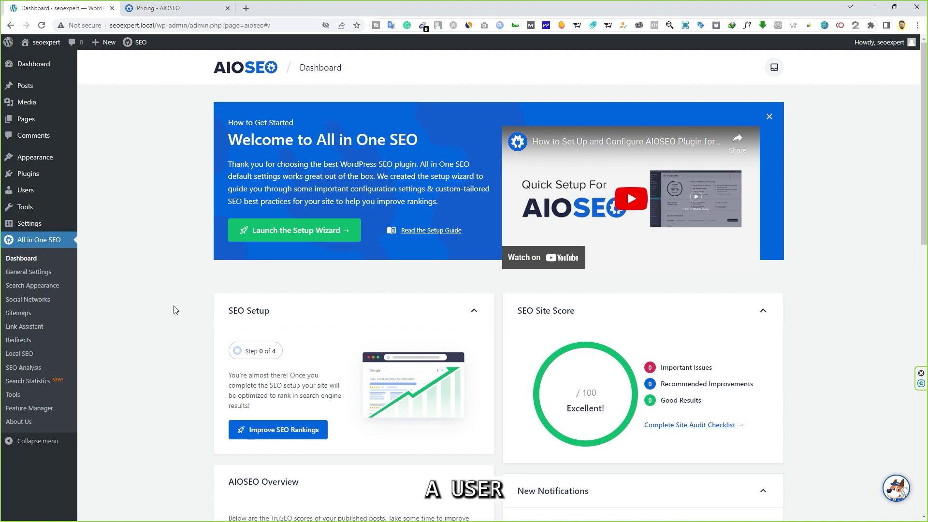
pyautogui.moveTo(25, 190)
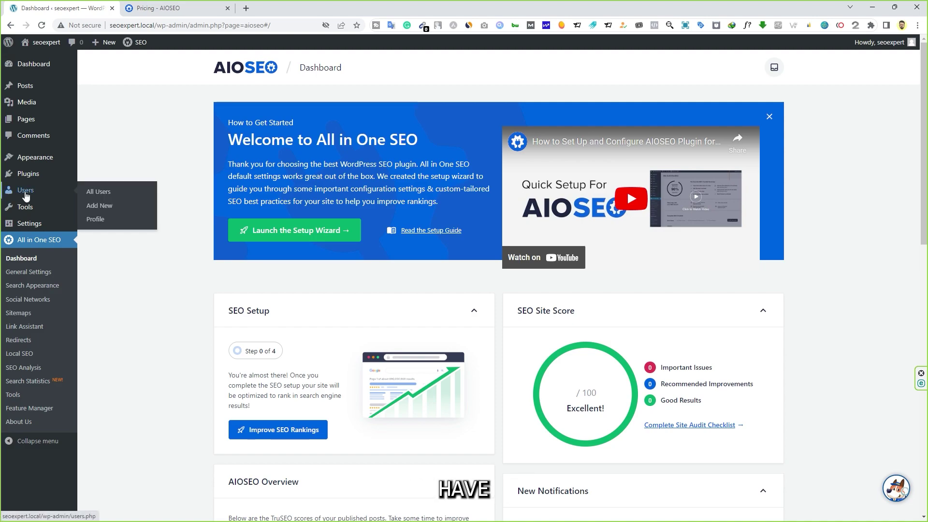
# Step: Fill the Add New User form with the username, email, names and a custom password
pyautogui.click(100, 205)
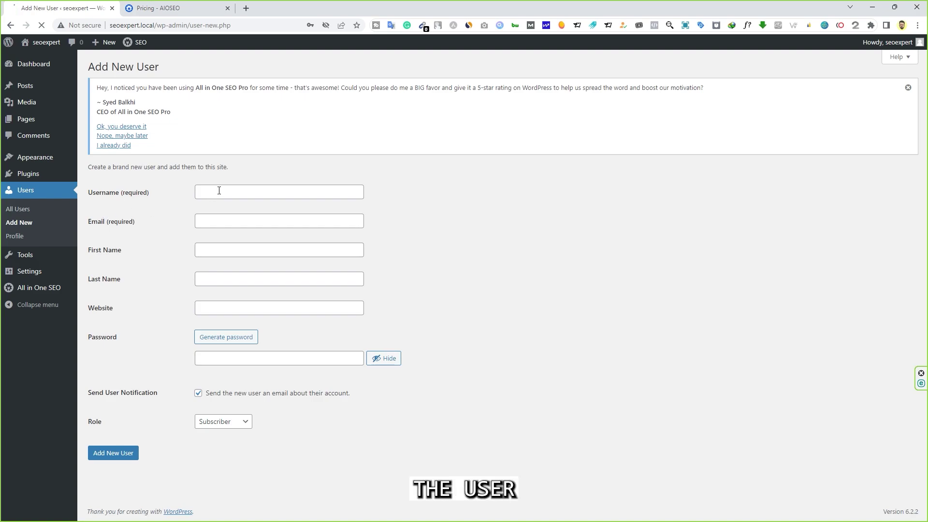
pyautogui.click(219, 191)
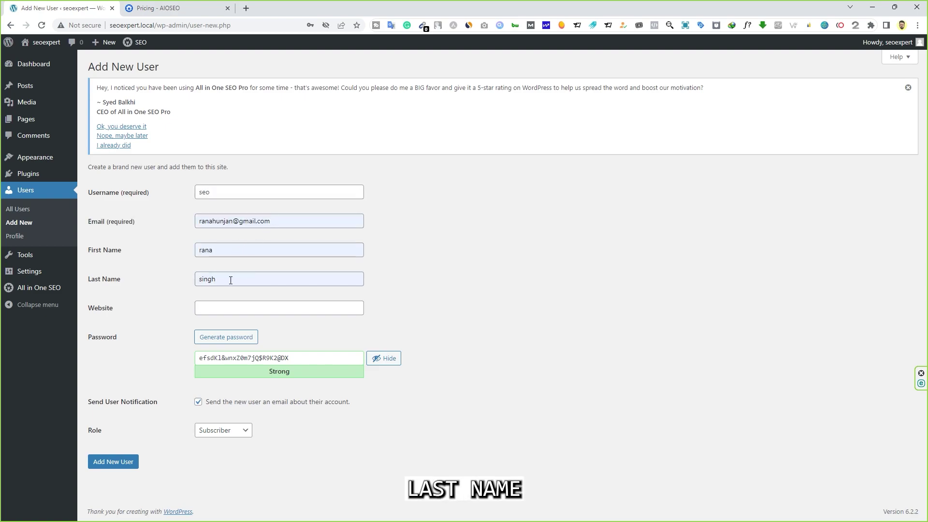
pyautogui.moveTo(312, 357); pyautogui.dragTo(174, 362)
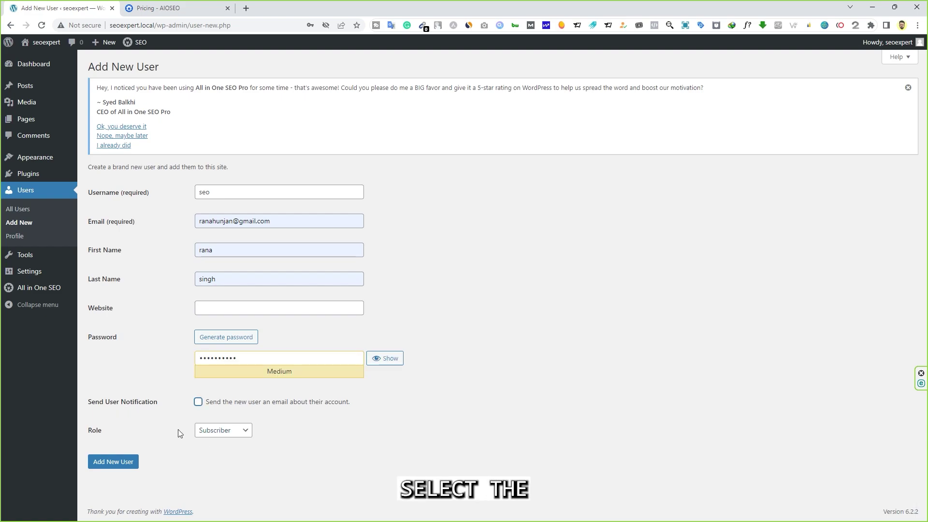
# Step: Assign the SEO Manager role and create the user account
pyautogui.click(223, 431)
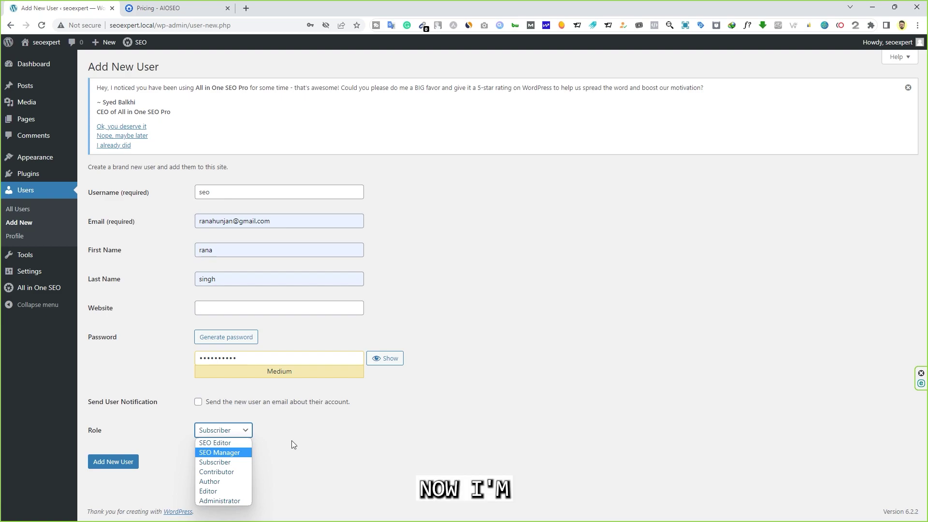
pyautogui.click(230, 454)
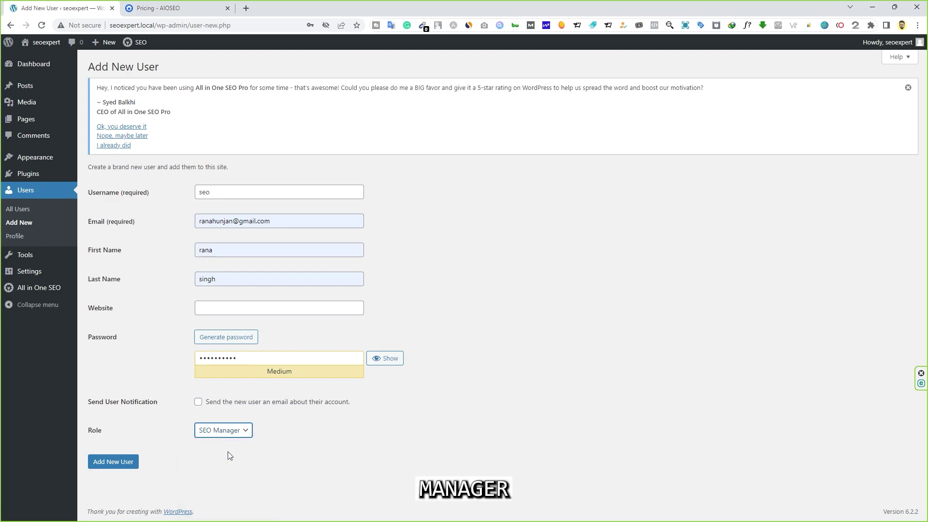
pyautogui.click(111, 462)
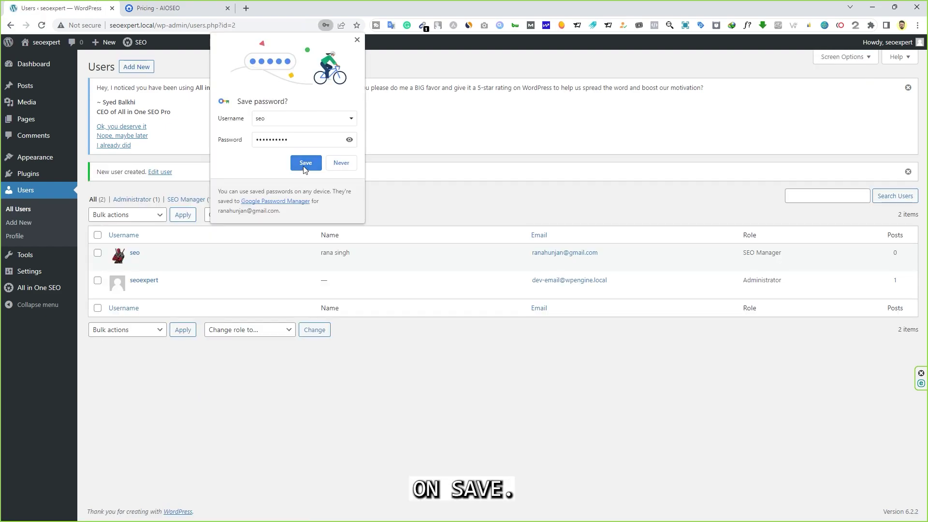
# Step: Save the password in Chrome and load seoexpert.local/wp-admin/ in a private window
pyautogui.click(305, 164)
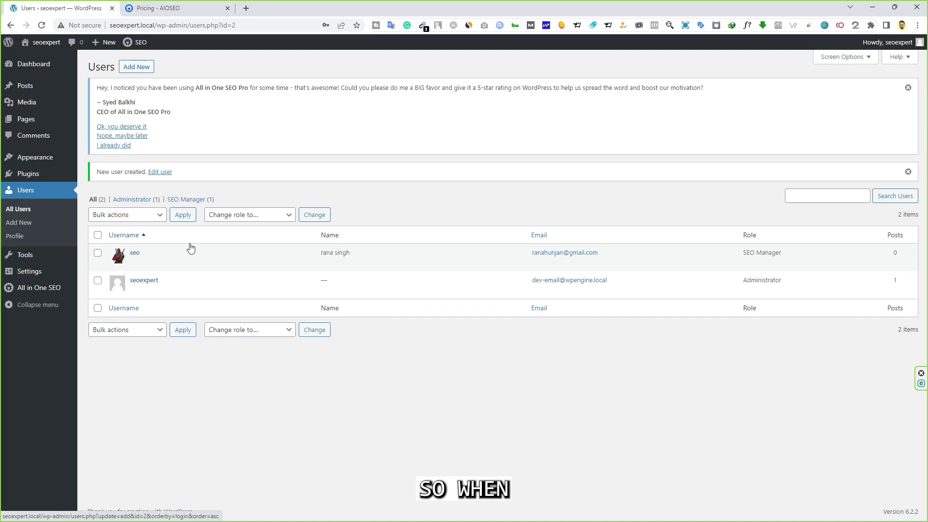
pyautogui.hotkey('ctrl', 'shift', 'n')
pyautogui.write('seoexpert.local/wp-admin/')
pyautogui.press('Return')
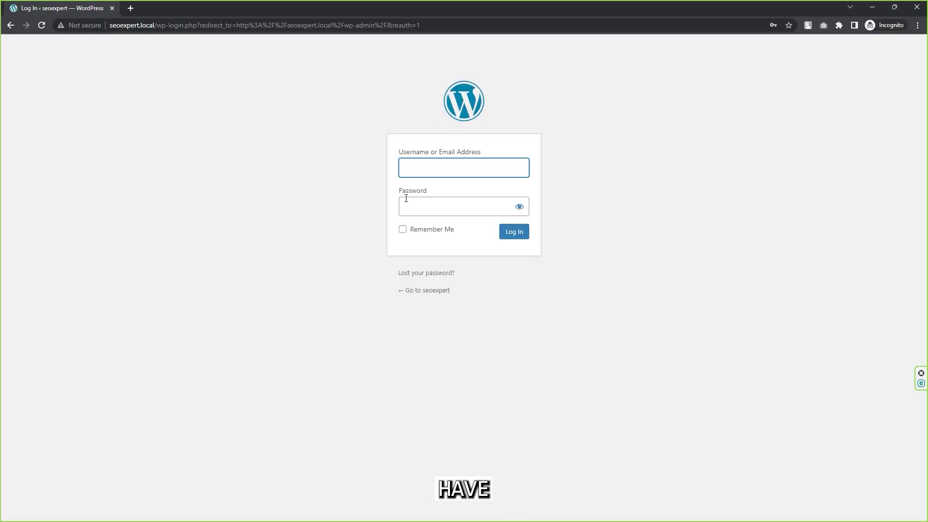
# Step: Log in as the saved 'seo' user via Chrome autofill
pyautogui.click(426, 166)
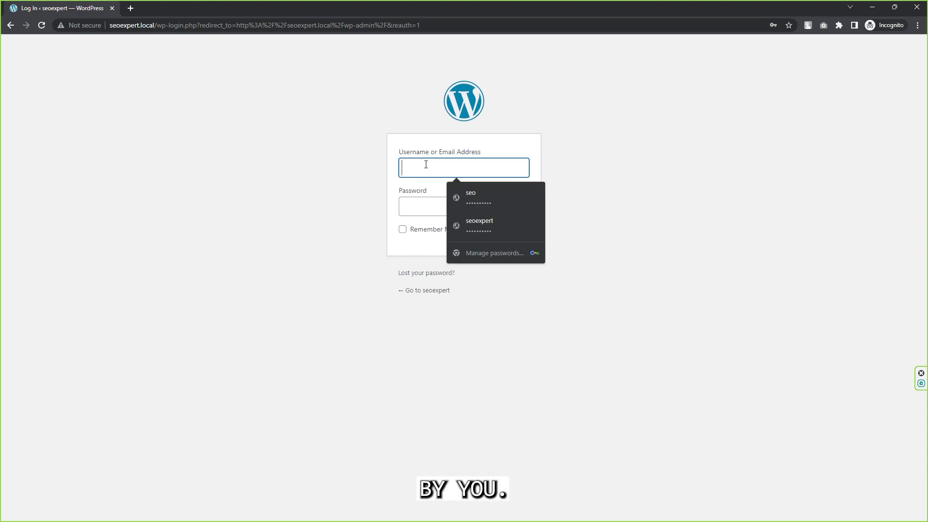
pyautogui.click(471, 197)
pyautogui.click(513, 232)
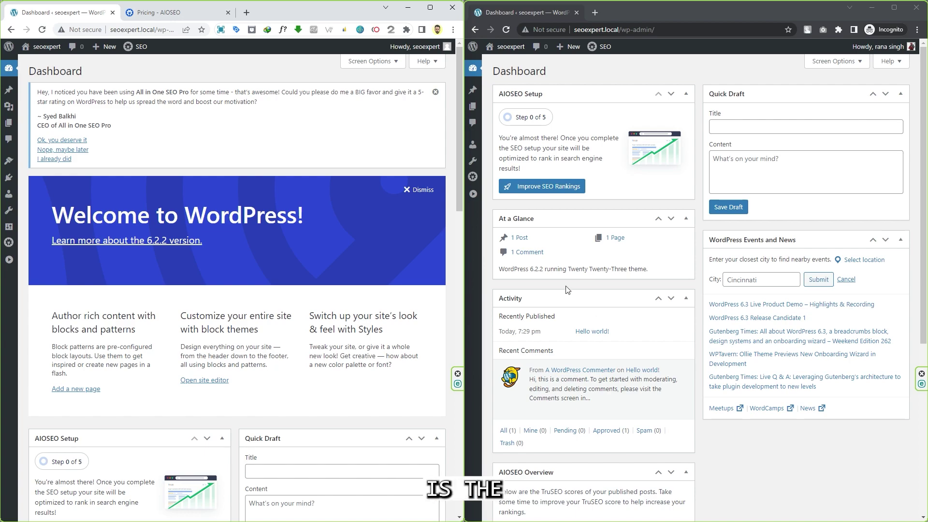
# Step: Resize the administrator's browser window beside the private window
pyautogui.moveTo(462, 261); pyautogui.dragTo(563, 261)
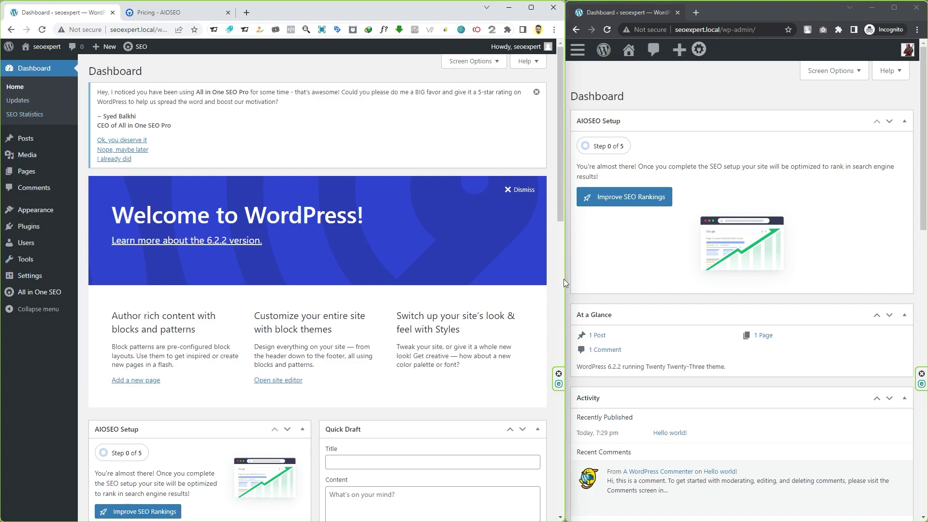
pyautogui.moveTo(564, 282); pyautogui.dragTo(451, 281)
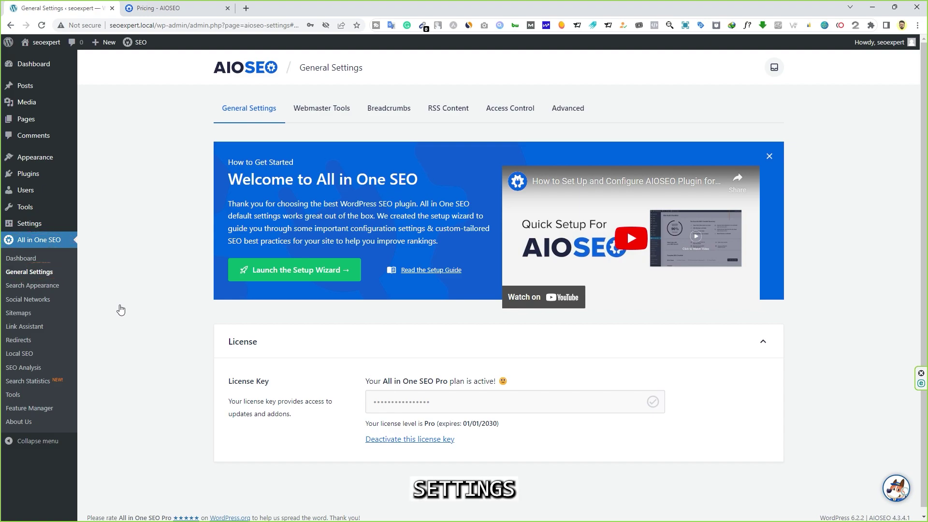
# Step: In Access Control, switch SEO Manager off its default permissions
pyautogui.click(521, 117)
pyautogui.scroll(-2, 464, 290)
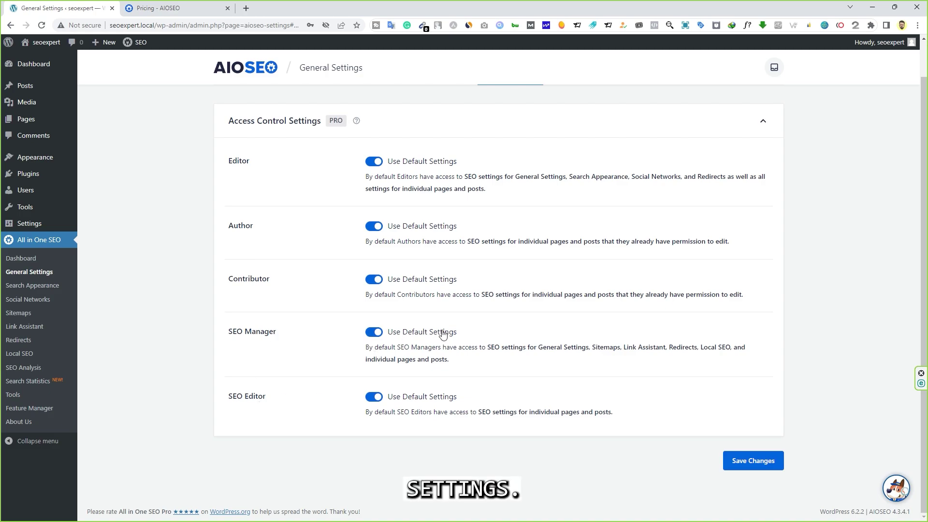
pyautogui.click(374, 332)
pyautogui.scroll(-2, 464, 291)
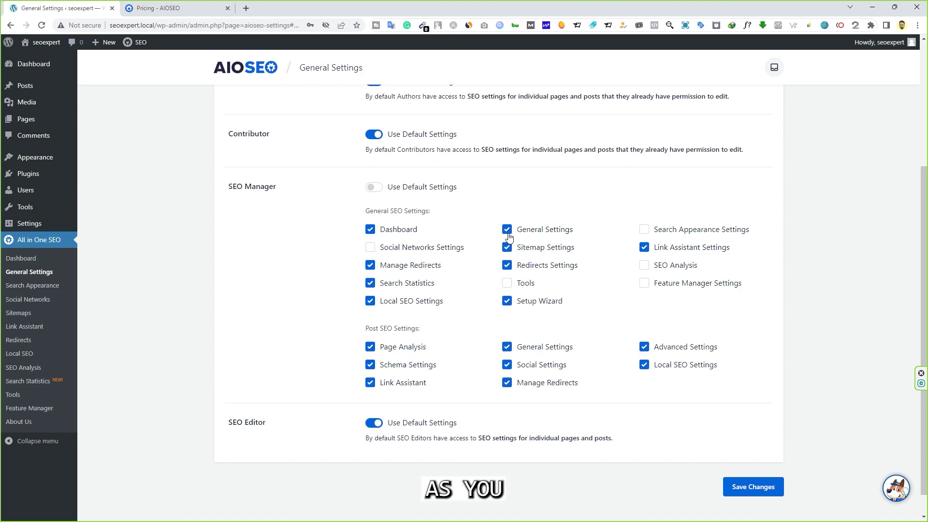
# Step: Grant Search Appearance Settings and Tools, revoke Link Assistant Settings and Setup Wizard, and save changes
pyautogui.click(506, 301)
pyautogui.click(644, 248)
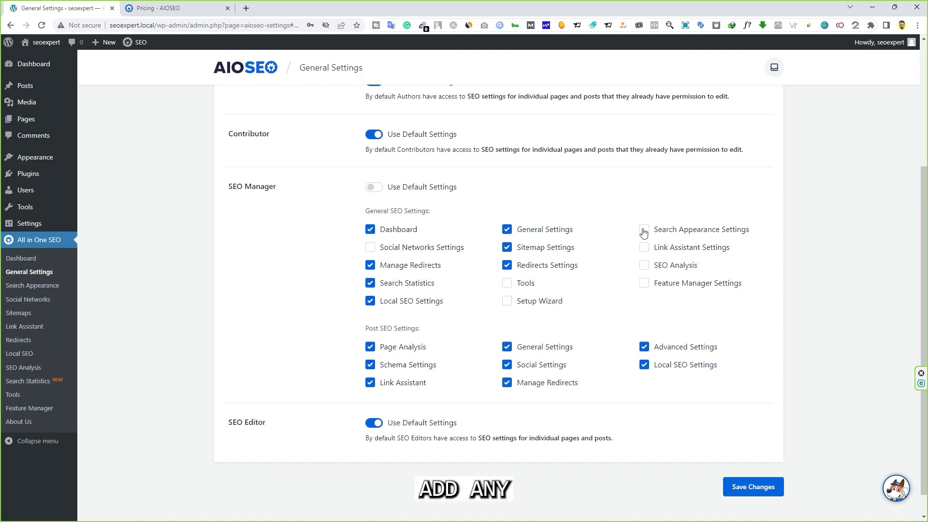
pyautogui.click(644, 229)
pyautogui.click(507, 283)
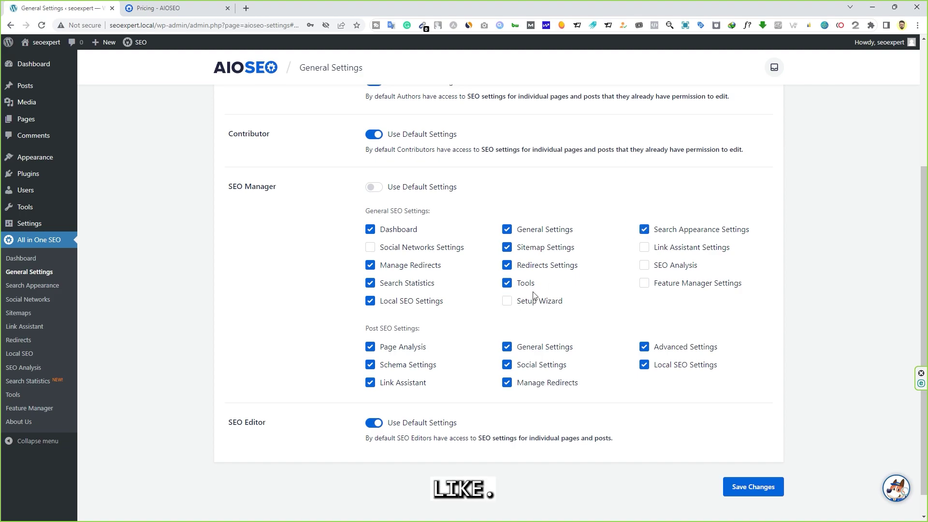
pyautogui.click(749, 490)
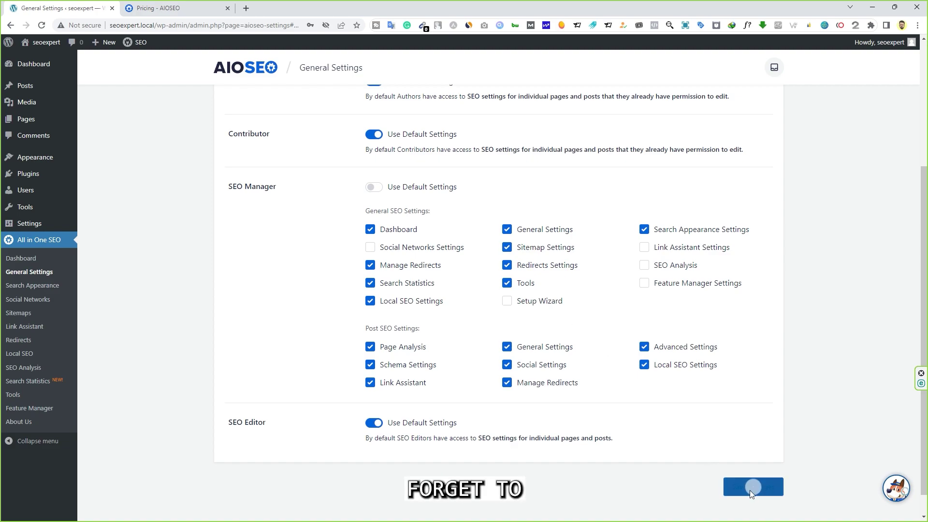